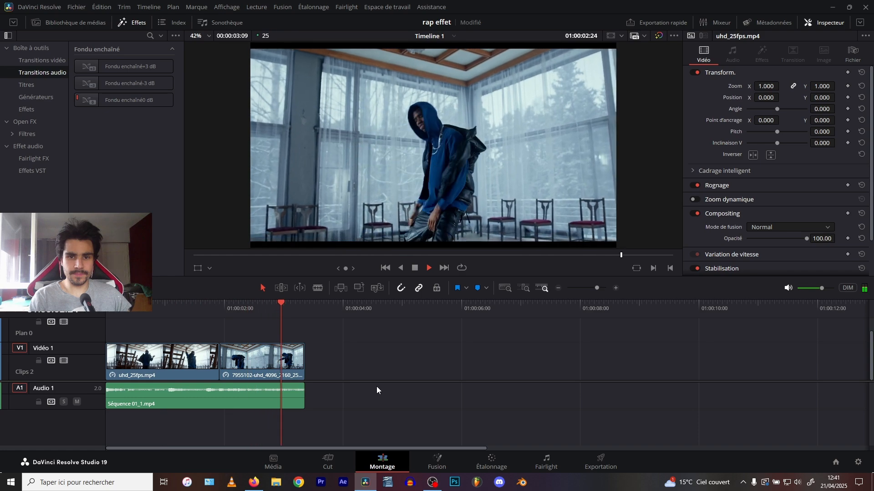
Duplicate the 7955102-uhd_4096_2160_25fps.mp4 clip on Video 1 at about 01:00:03:15, beyond the end of the edit
left_click(258, 354)
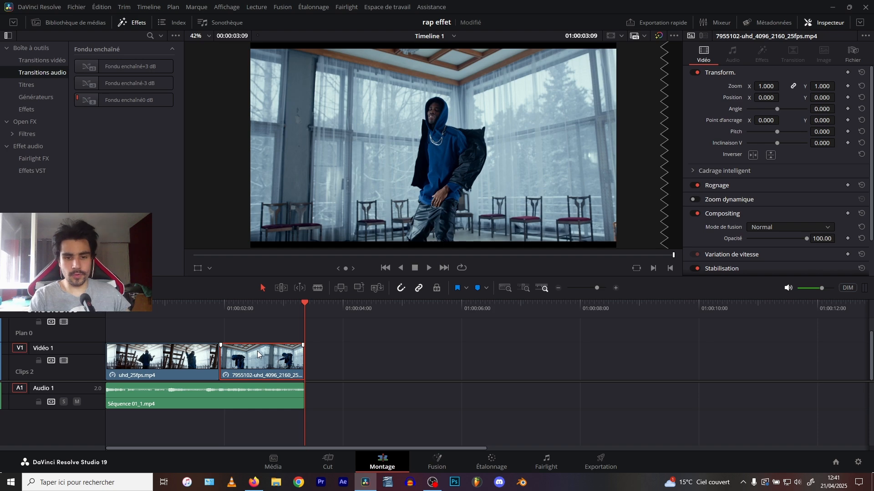
left_click(320, 307)
key("ctrl+v")
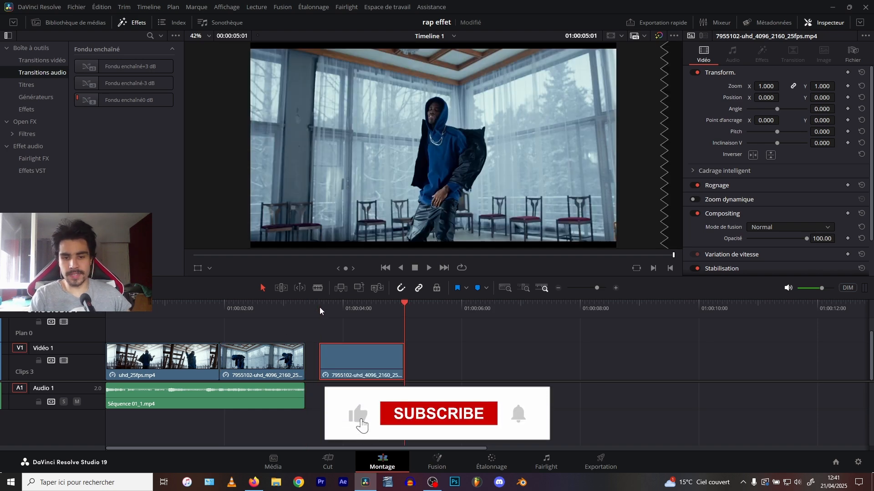
Turn the duplicated clip into a freeze frame of its first frame using the clip speed's Arrêt sur image option
left_click_drag(343, 308, 321, 305)
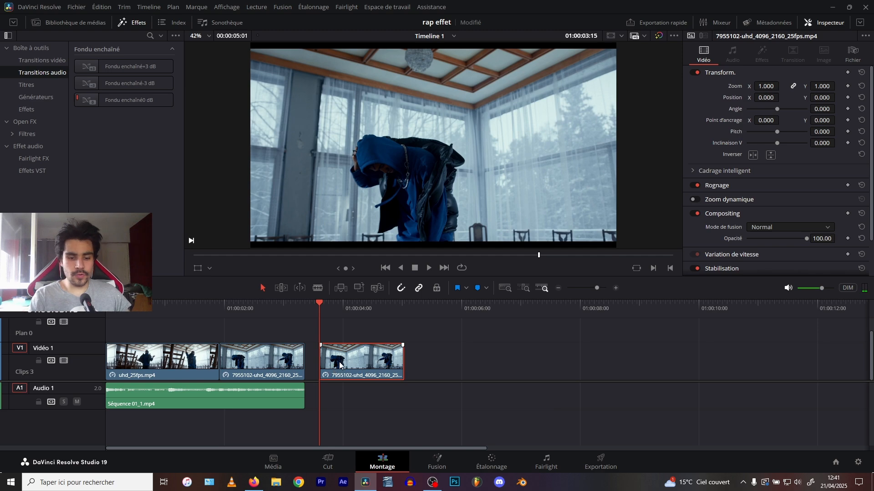
key("r")
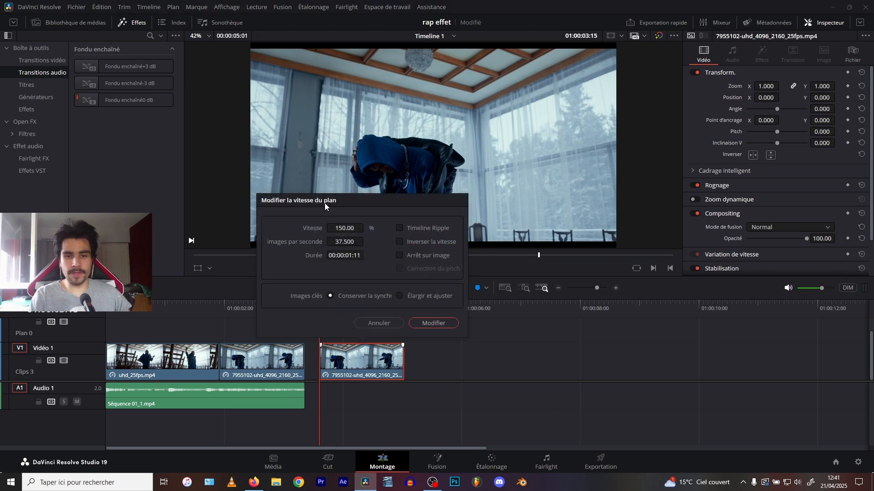
left_click(342, 229)
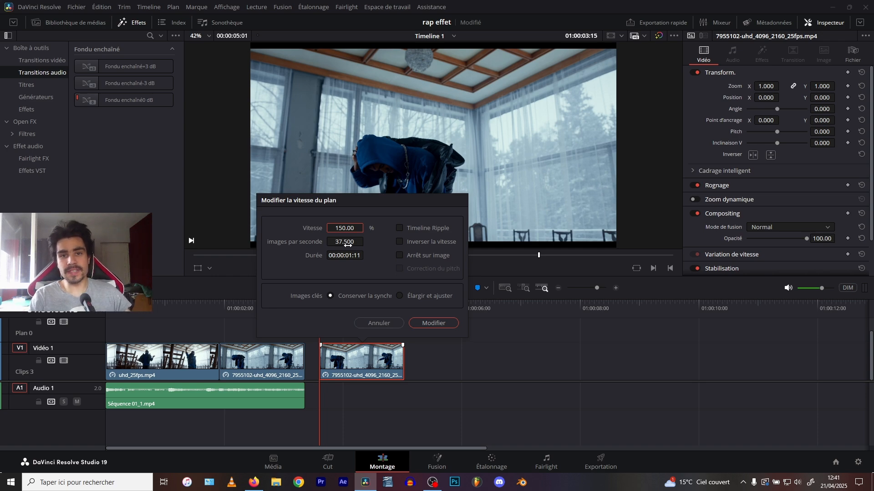
left_click(399, 255)
left_click(425, 322)
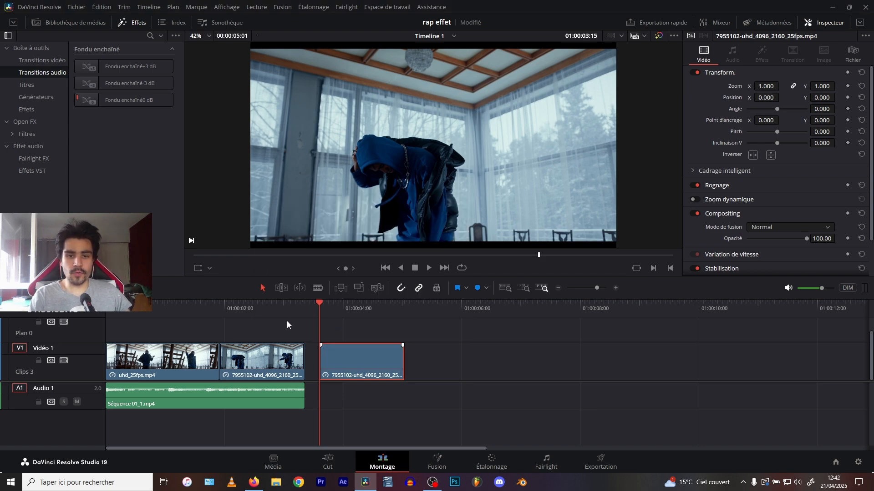
left_click_drag(317, 308, 365, 312)
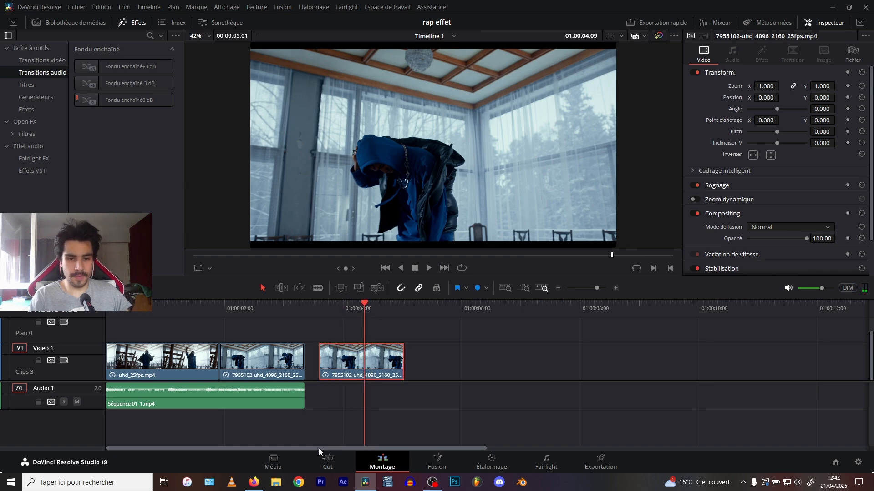
Move the frozen clip onto a new Video 2 track so that it overlaps the end of the first Video 1 clip
left_click_drag(348, 375, 237, 337)
left_click(172, 311)
scroll(282, 372, "up", 8)
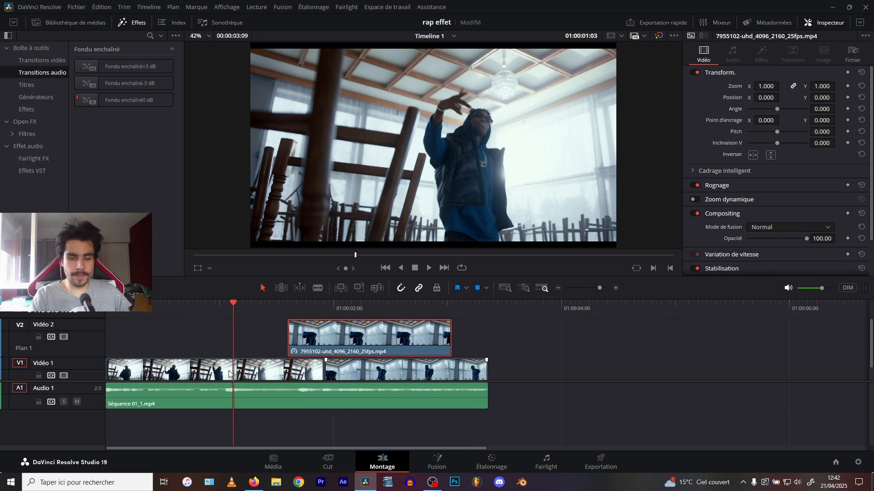
left_click_drag(389, 339, 386, 341)
Trim the frozen clip's end back to the cut between the two Video 1 clips
left_click(274, 308)
key("space")
key("space")
left_click_drag(486, 337, 346, 340)
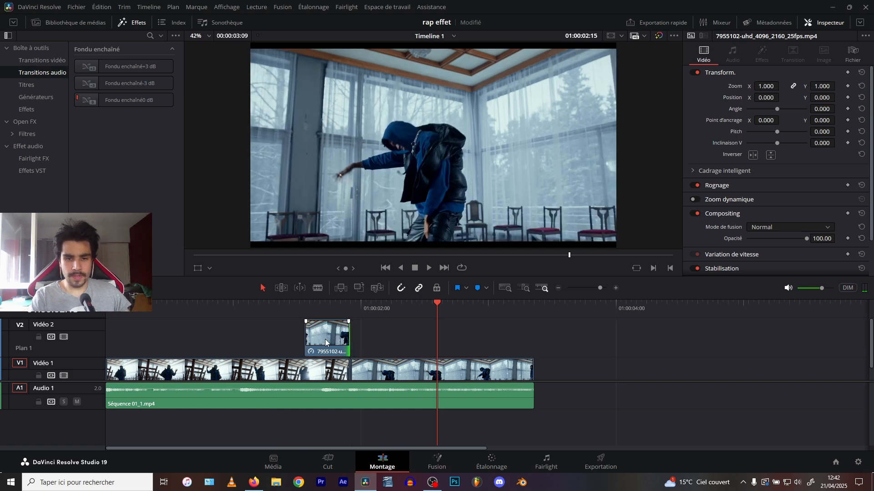
Play through the overlap and extend the frozen clip's start back to about 01:00:01:12
left_click(281, 305)
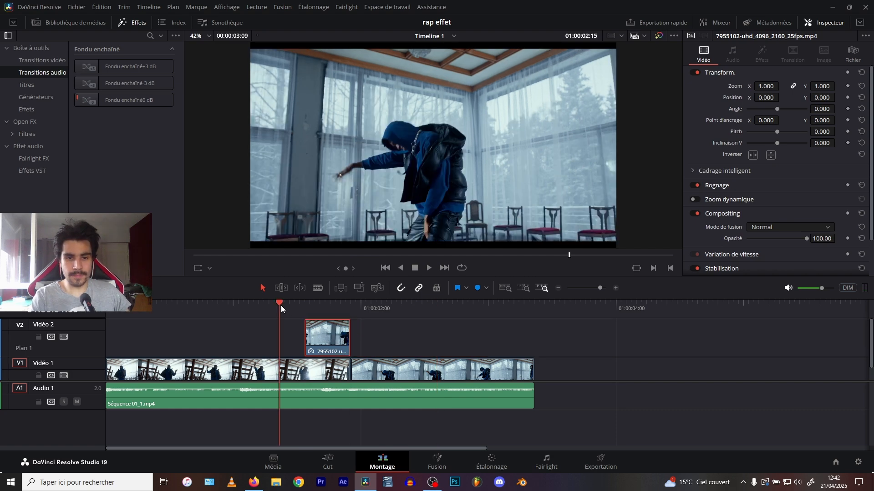
key("space")
left_click(236, 306)
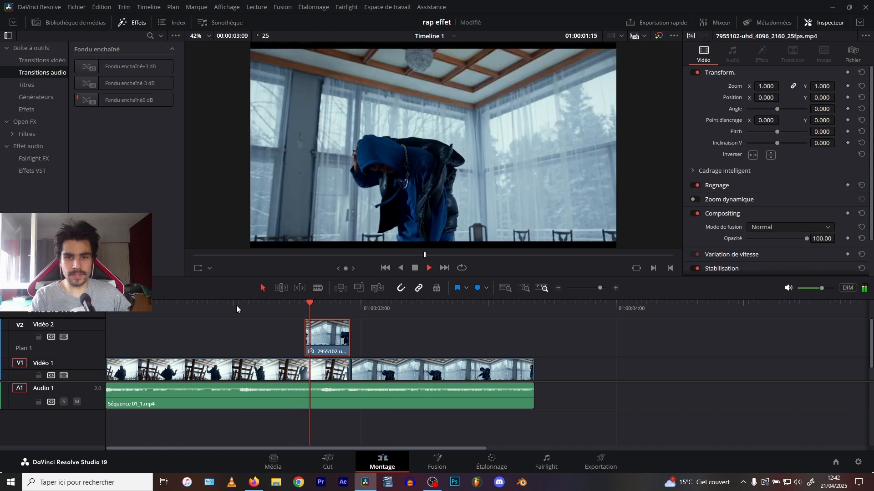
left_click_drag(236, 305, 325, 306)
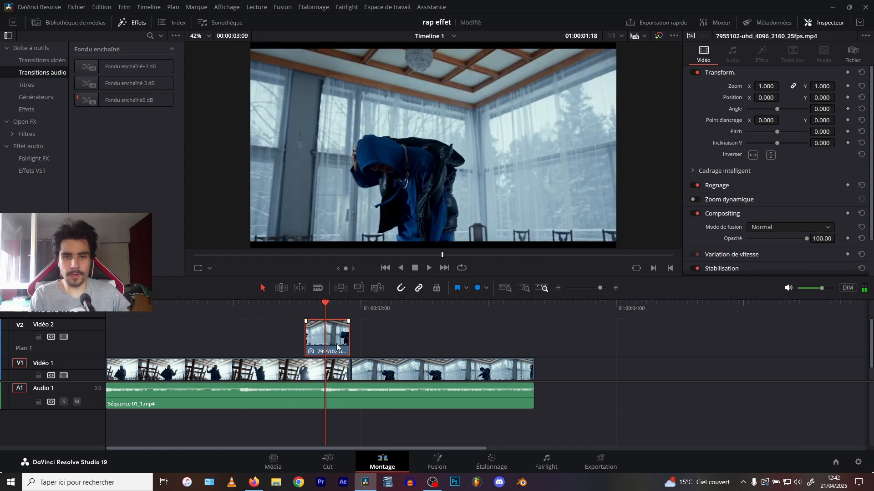
left_click(318, 305)
left_click_drag(302, 337, 294, 338)
left_click(299, 309)
left_click(313, 339)
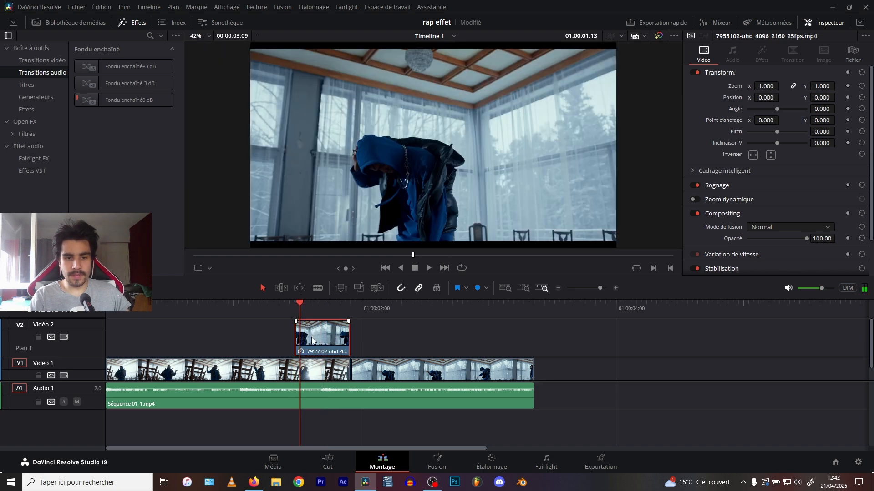
left_click(295, 305)
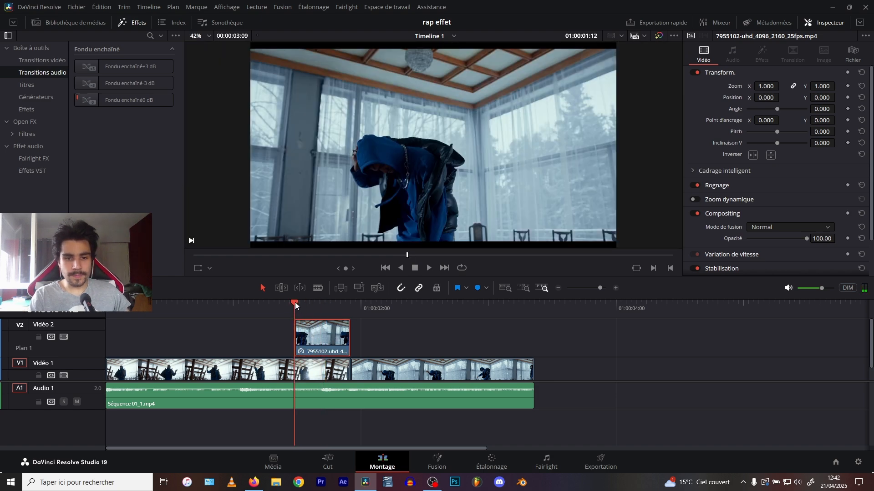
Open the frozen clip's Fusion composition and add a Masque magique (MagM) node
left_click(435, 467)
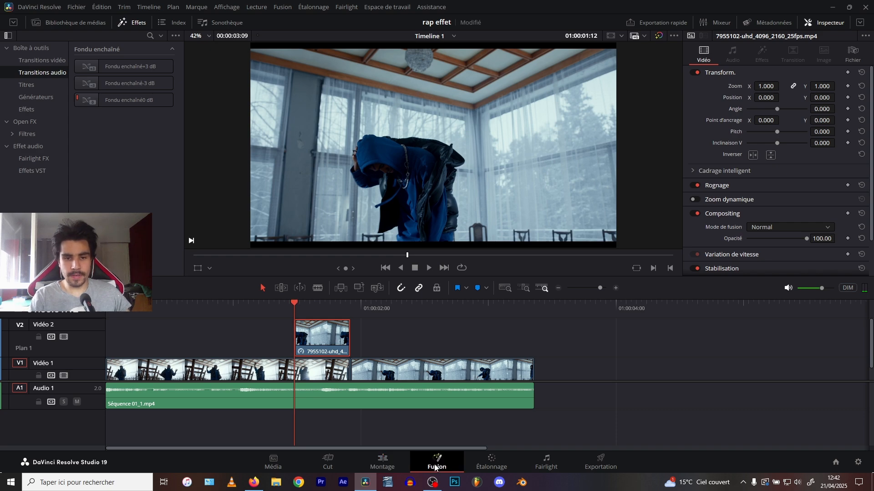
left_click(244, 356)
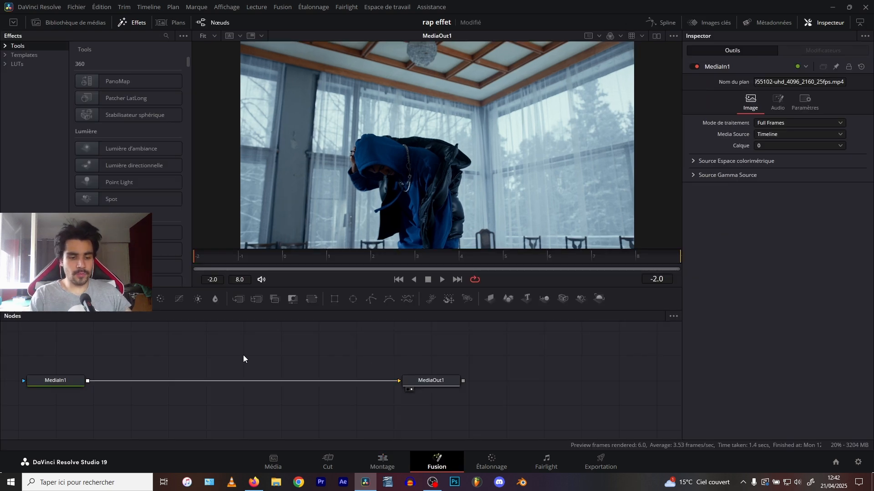
key("shift+space")
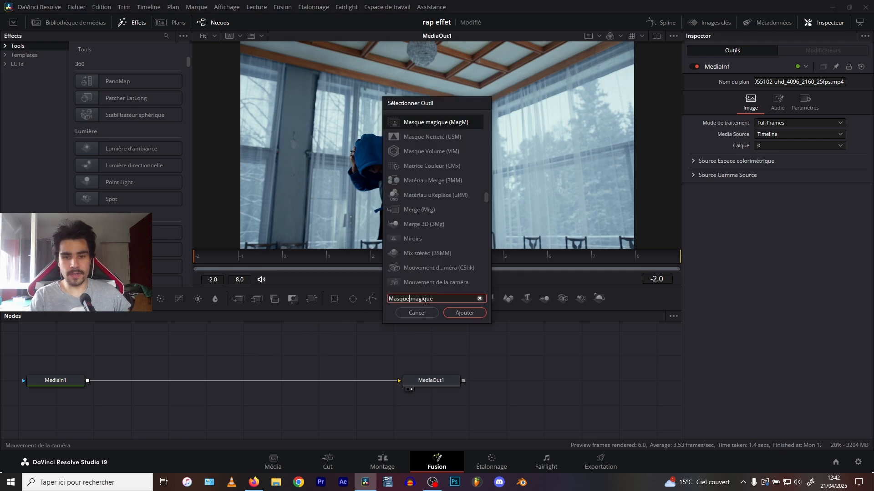
left_click(424, 122)
left_click(459, 313)
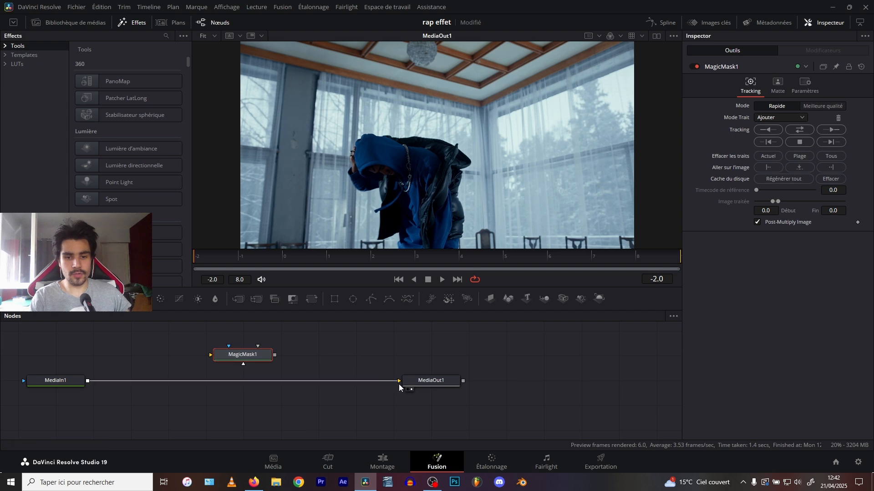
Wire MagicMask1 between MediaIn1 and MediaOut1 and line it up with them
left_click_drag(383, 380, 210, 355)
left_click_drag(274, 355, 393, 382)
left_click_drag(253, 356, 247, 380)
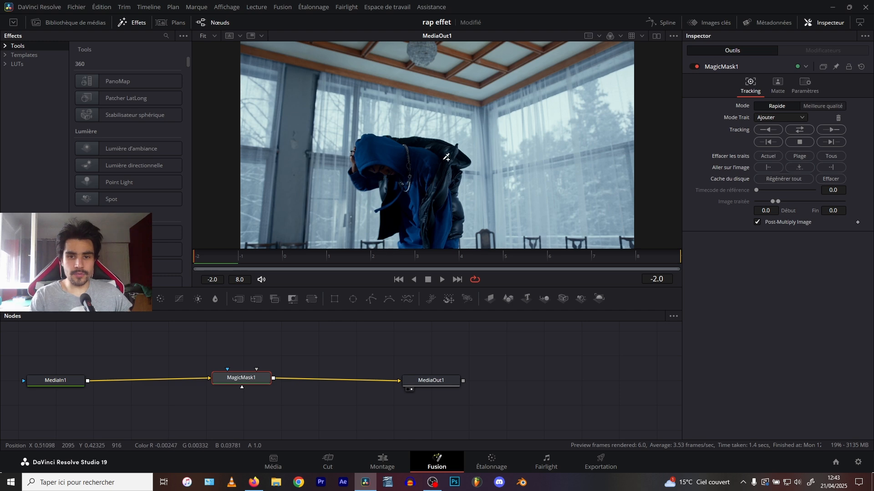
Draw a magic mask stroke around the hooded man and refine the matte with Flou 0.47 and Rétrécir/Agrandir about -0.0022
mouse_move(464, 157)
left_mouse_down()
mouse_move(448, 145)
mouse_move(371, 140)
left_mouse_up()
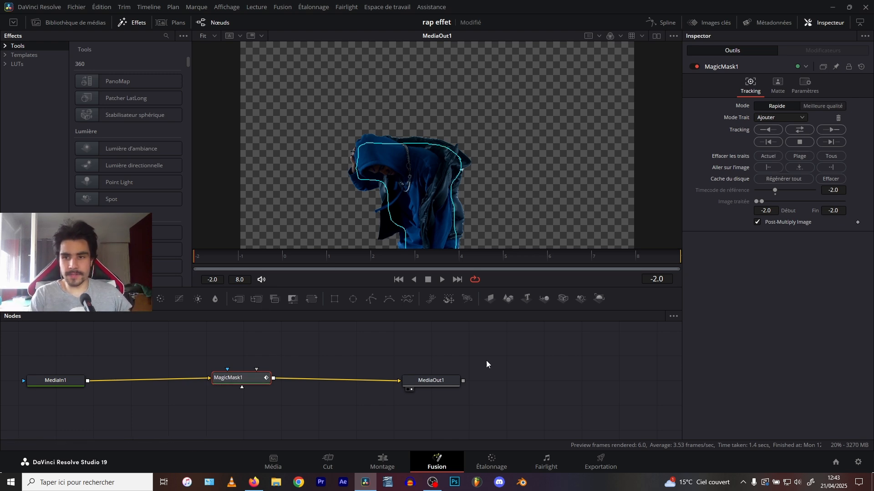
left_click(778, 84)
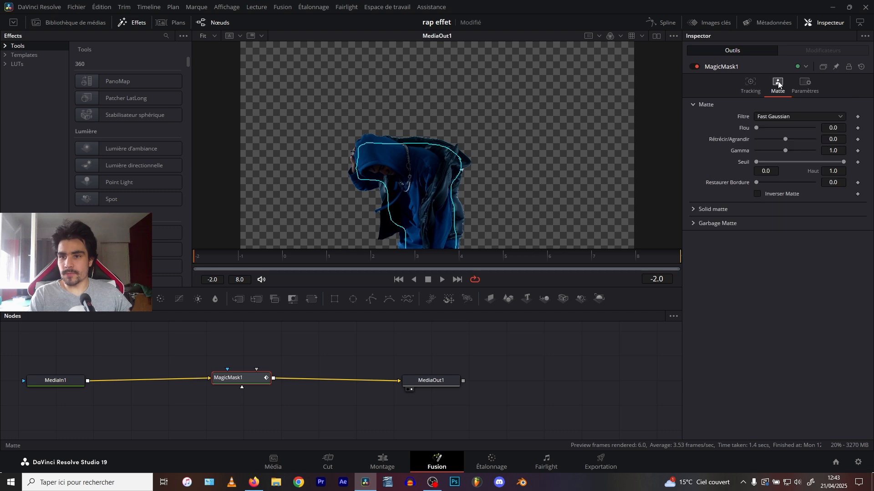
left_click_drag(757, 128, 760, 128)
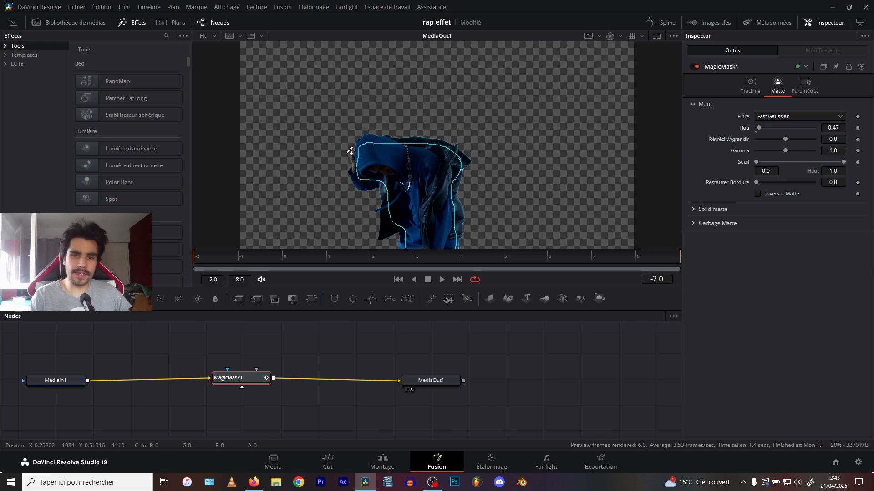
scroll(431, 133, "up", 3)
key("ctrl+f")
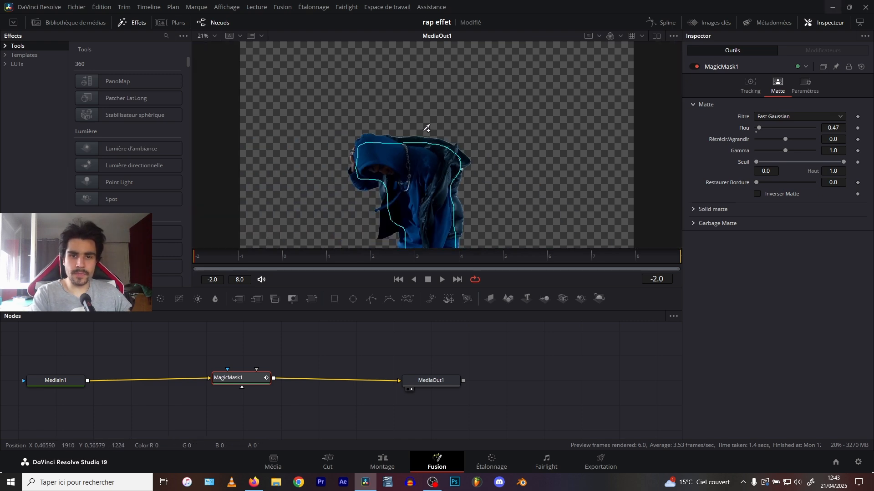
left_click_drag(785, 139, 781, 139)
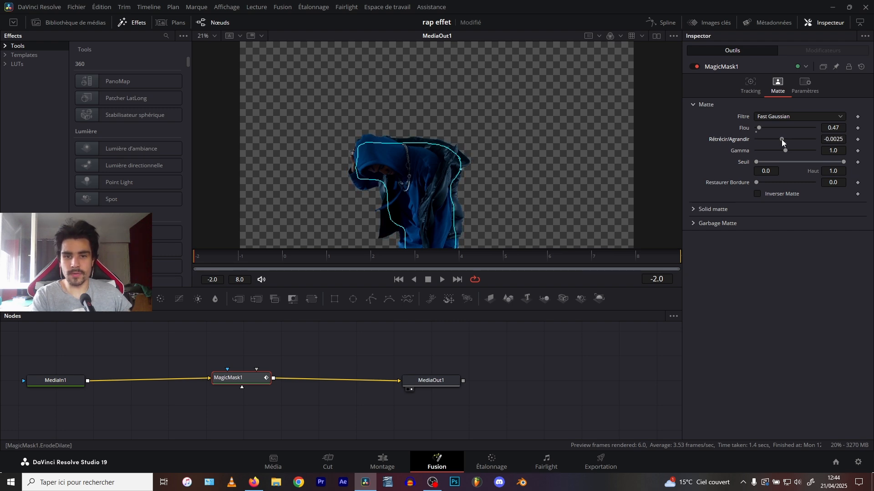
Track the magic mask forward through the whole frozen clip, playing the cutout over the timeline before and after
key("shift+4")
key("space")
left_click_drag(268, 317, 294, 311)
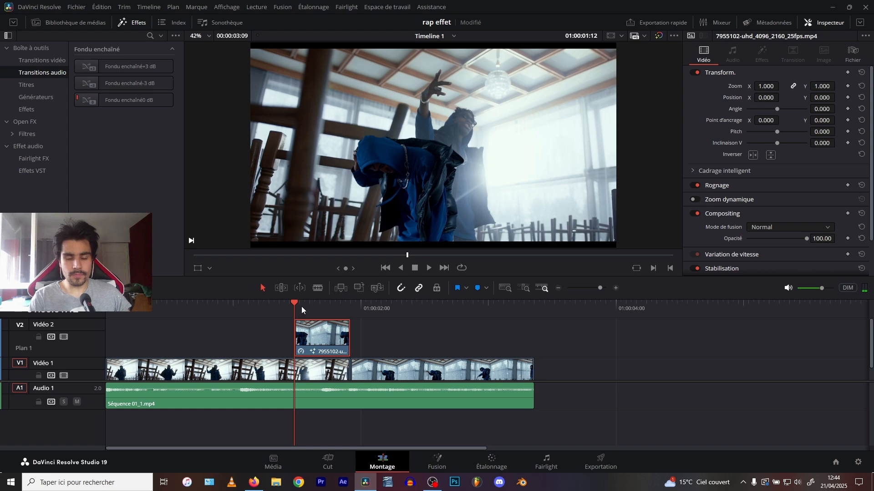
left_click(439, 468)
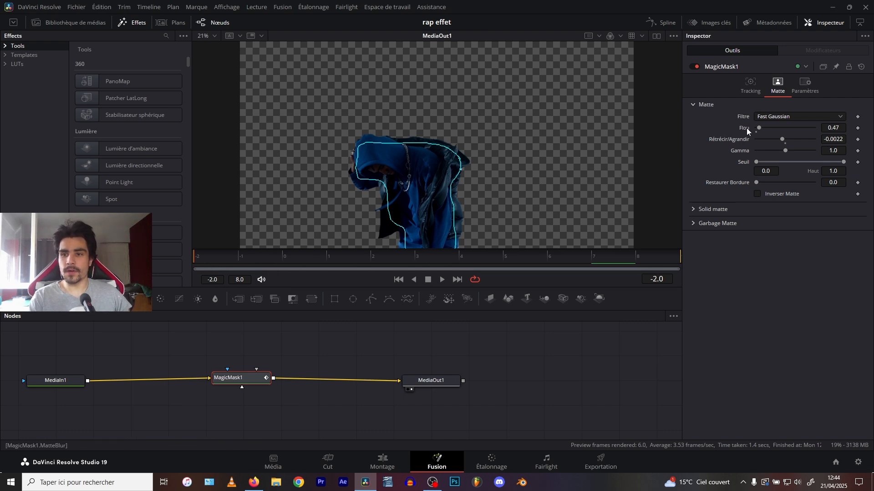
left_click(751, 84)
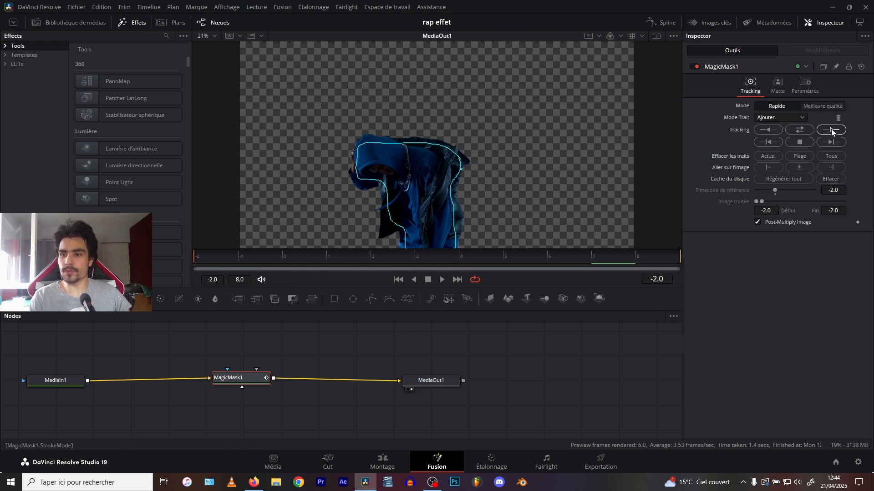
left_click(831, 129)
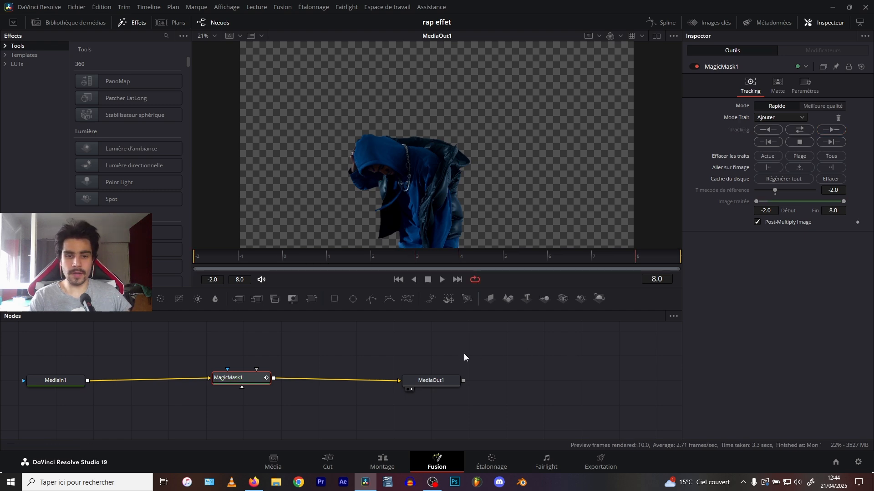
left_click(379, 464)
left_click(278, 309)
key("space")
mouse_move(278, 308)
left_mouse_down()
mouse_move(360, 312)
mouse_move(285, 309)
left_mouse_up()
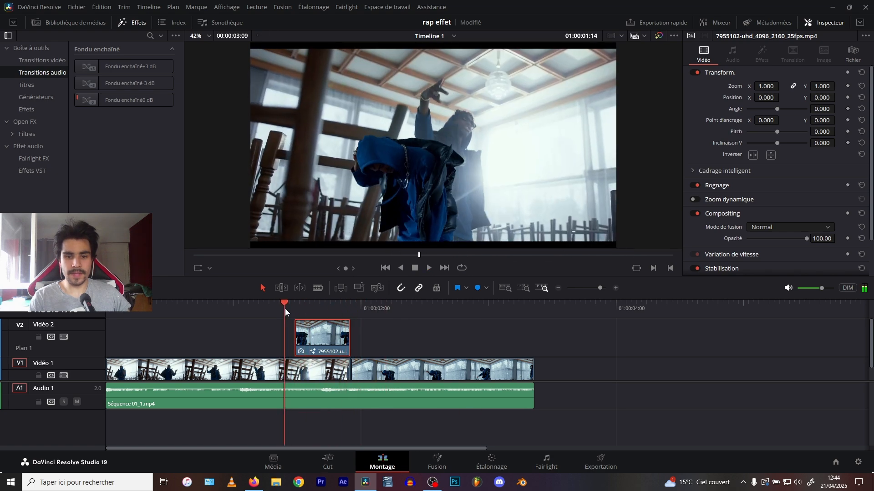
Return to the clip's Fusion composition and shift MagicMask1 closer to MediaIn1 to make room for another node
left_click(436, 464)
left_click_drag(230, 378, 199, 382)
key("shift+space")
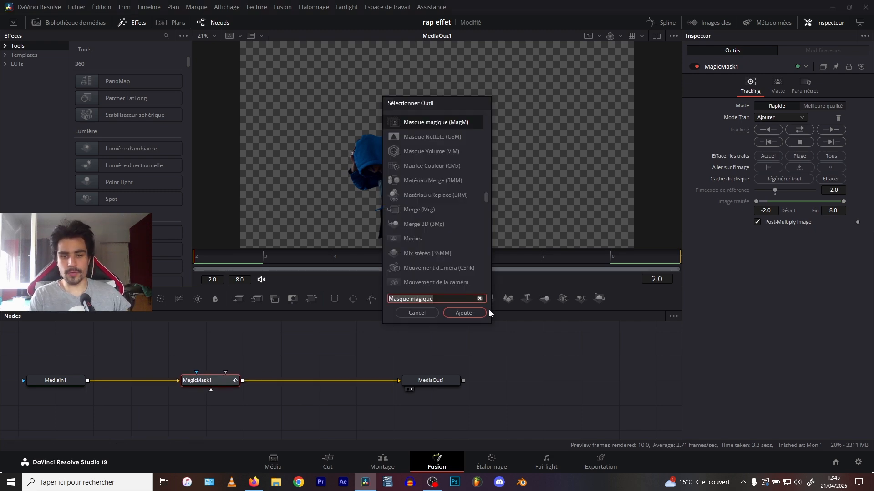
triple_click(431, 299)
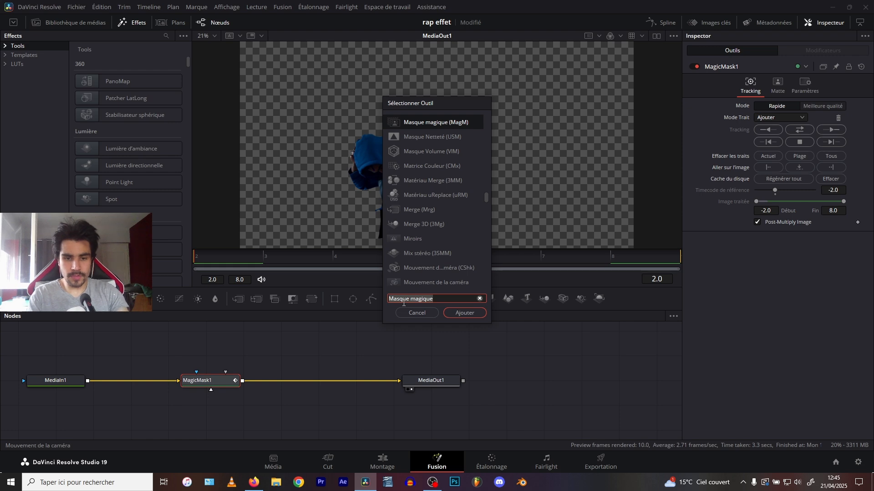
left_click(417, 314)
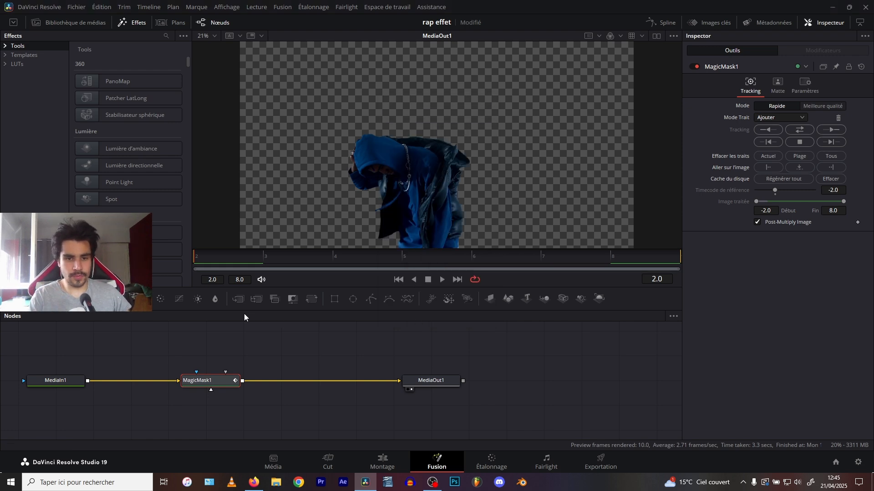
Insert a Transform node between MagicMask1 and MediaOut1
left_click(311, 299)
mouse_move(290, 380)
left_mouse_down()
mouse_move(306, 368)
mouse_move(303, 379)
left_mouse_up()
Try shifting the cutout with Transform1's Centre values, including Y 0.772, and undo the shift
left_click_drag(774, 117, 665, 117)
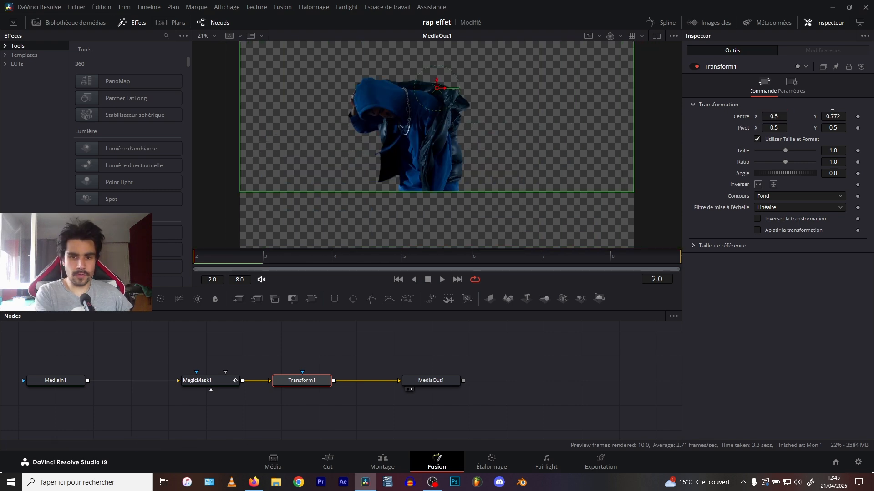
key("ctrl+z")
left_click_drag(826, 116, 869, 117)
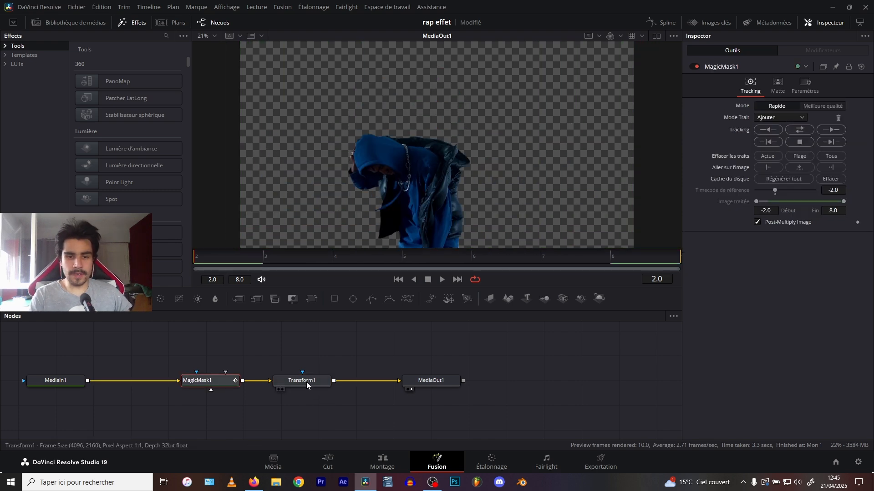
left_click(307, 381)
left_click(220, 380)
left_click(271, 394)
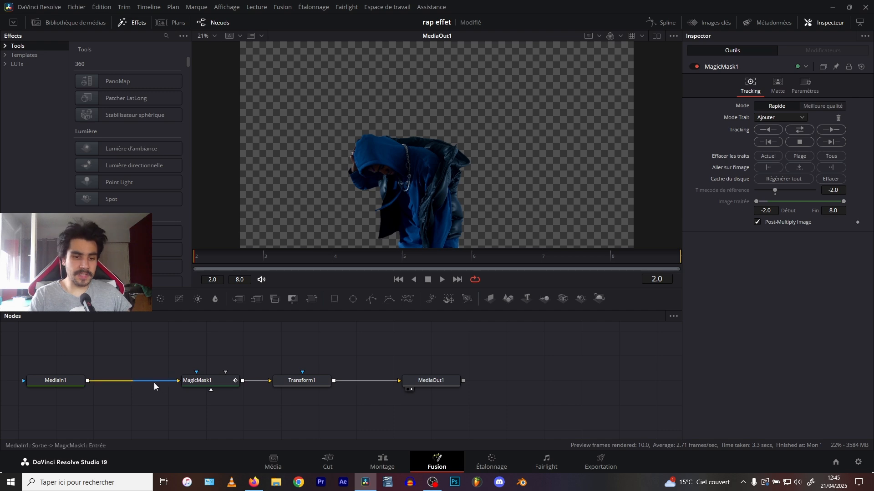
Move MagicMask1 further towards MediaIn1 in the node graph and select Transform1
left_click(299, 381)
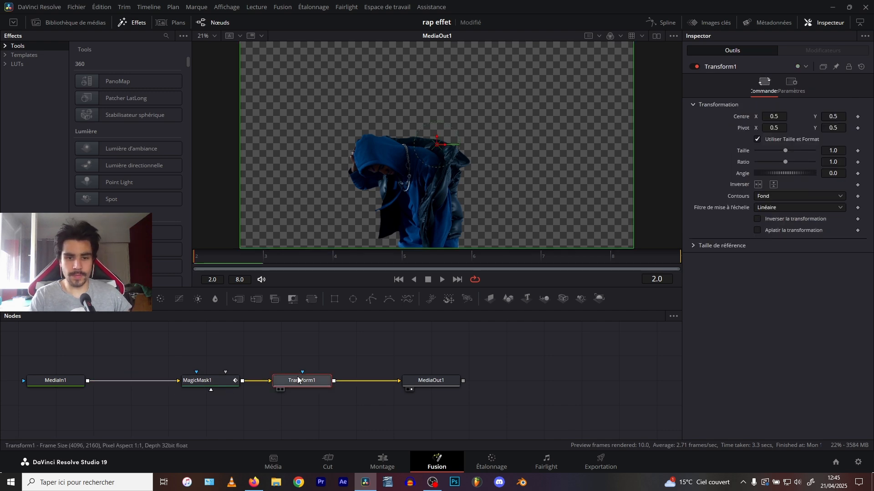
left_click(211, 380)
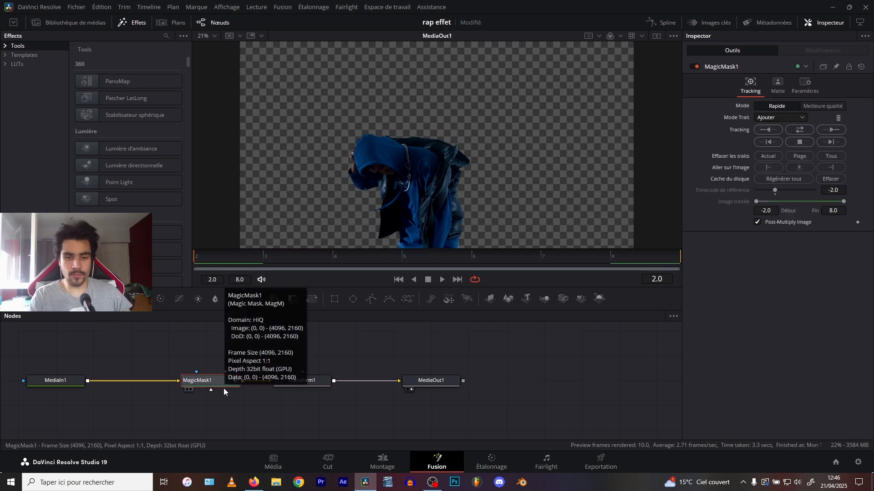
left_click(297, 382)
left_click_drag(217, 384, 190, 383)
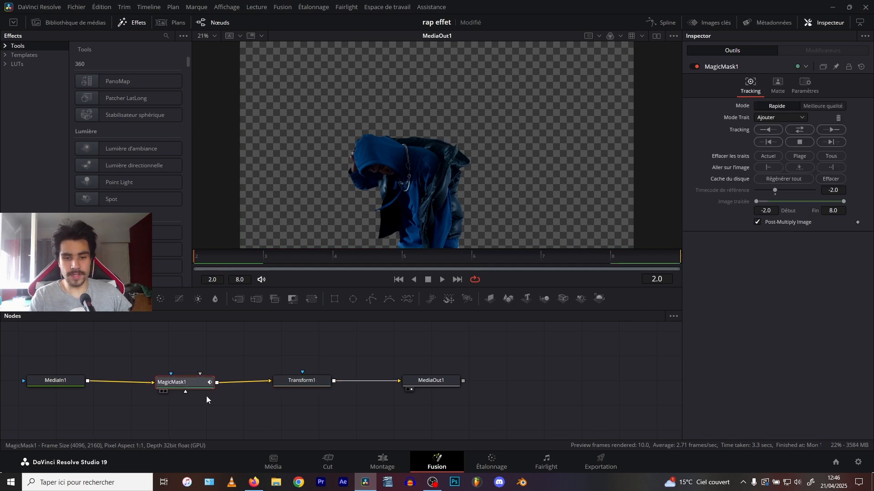
left_click(293, 383)
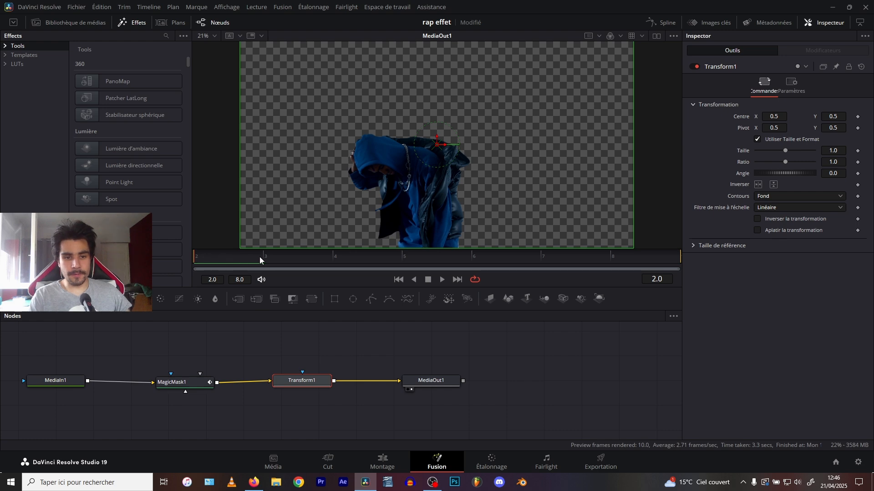
At frame 2, lower the cutout out of view with Transform1's Centre Y at -0.089 and keyframe the Centre
left_click_drag(299, 254, 369, 259)
left_click_drag(189, 258, 354, 254)
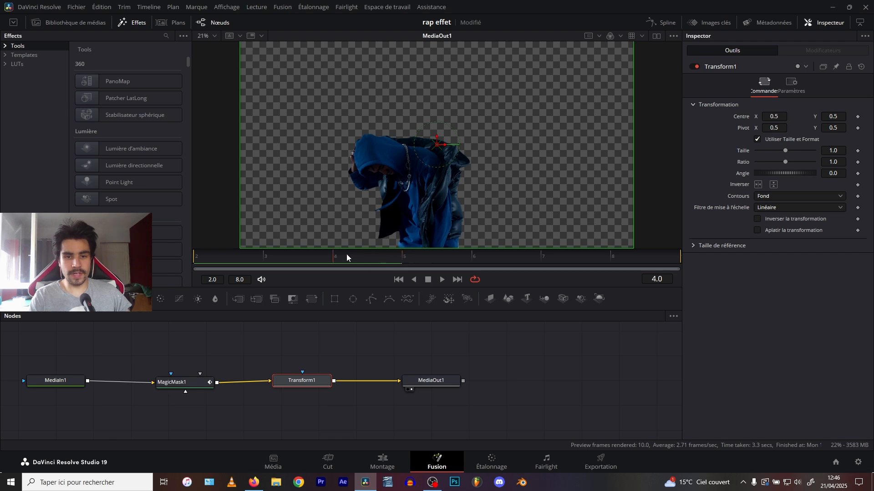
left_click_drag(302, 382, 302, 384)
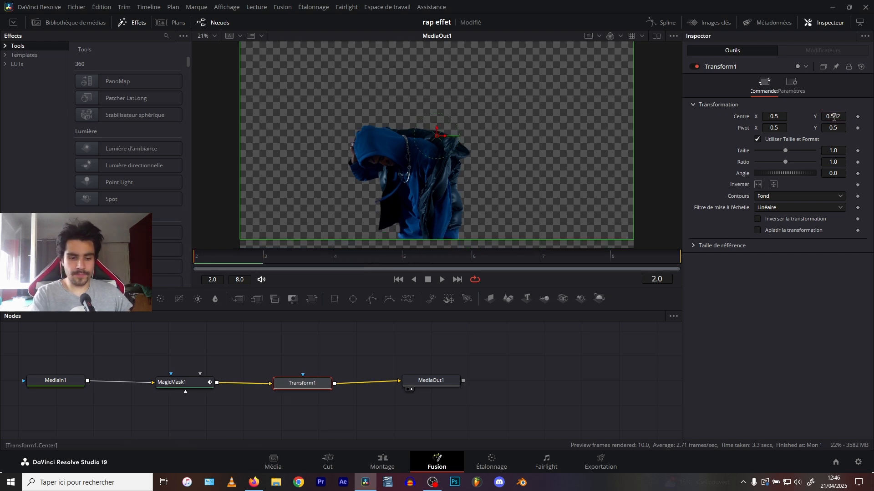
left_click_drag(828, 114, 797, 115)
mouse_move(835, 119)
left_mouse_down()
mouse_move(844, 118)
mouse_move(832, 115)
left_mouse_up()
key("ctrl+z")
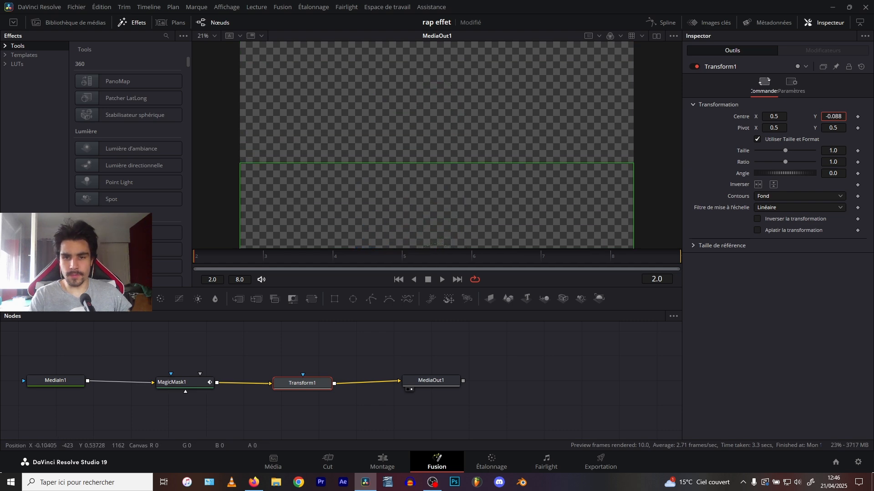
left_click(858, 117)
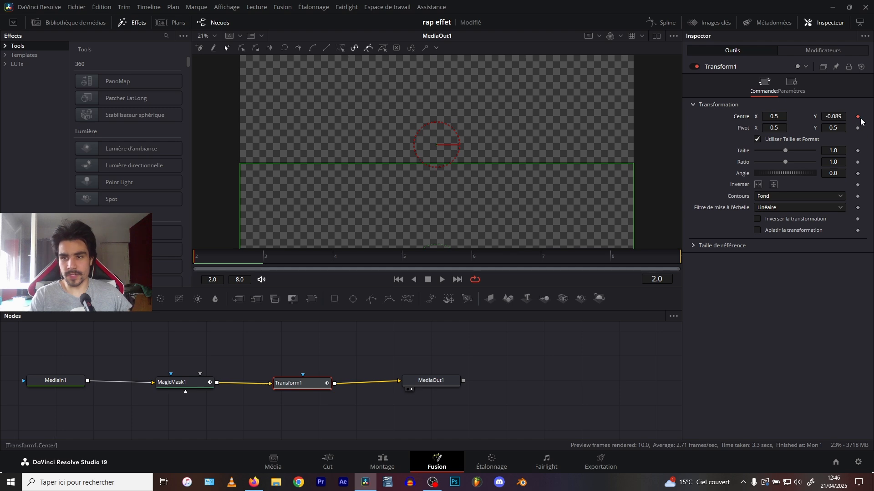
At frame 8, set Transform1's Centre Y to 0.5 to bring the cutout back to its original position
left_click_drag(209, 257, 712, 263)
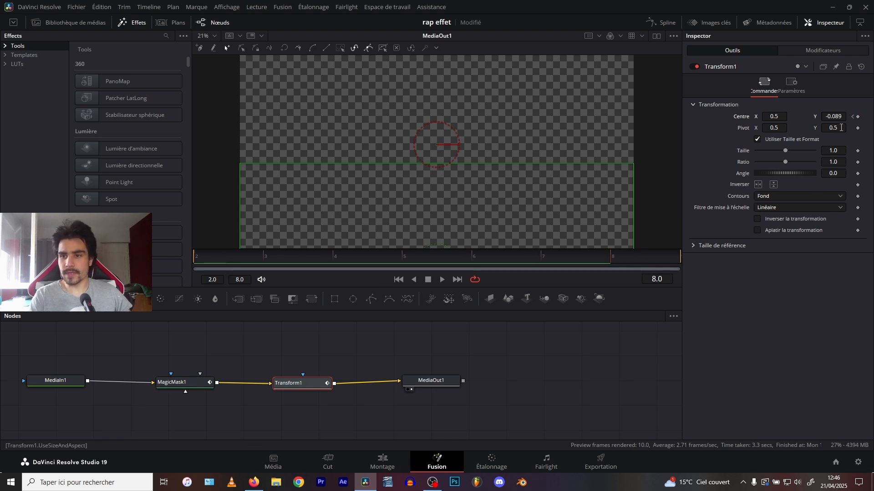
left_click_drag(826, 118, 842, 117)
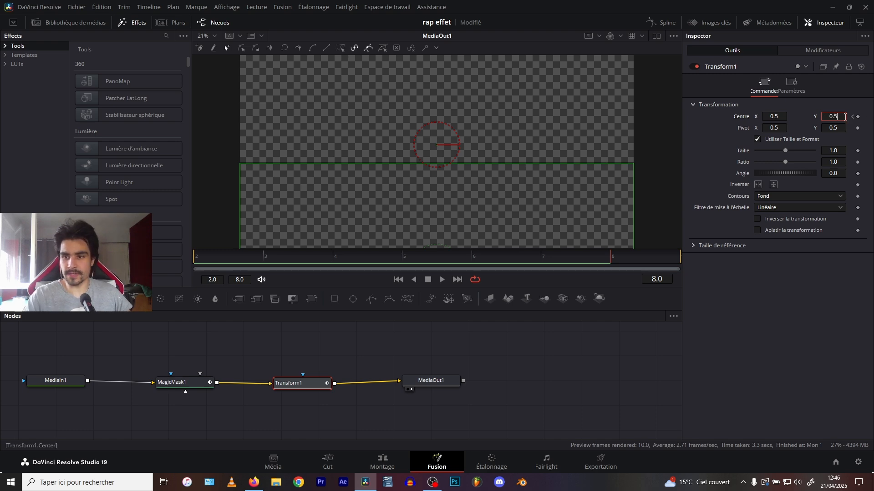
key("Tab")
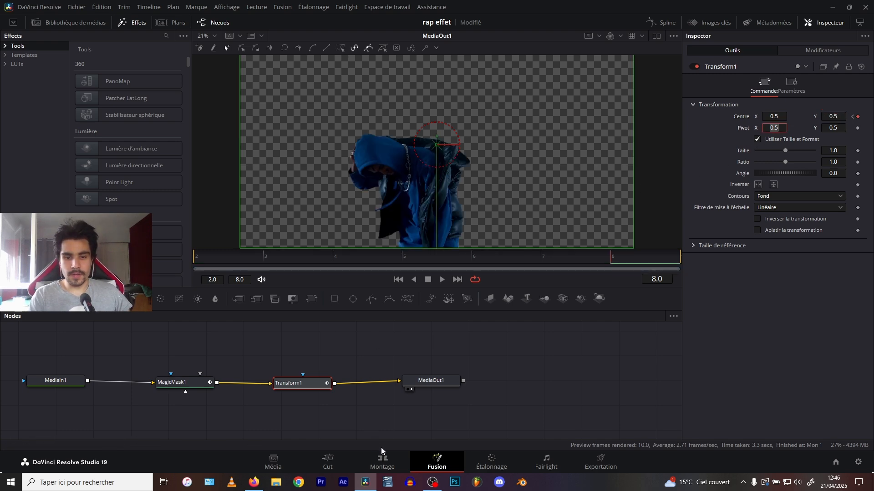
Play the cutout's rise over the previous clip on the edit timeline, and return to the Fusion composition
left_click(382, 462)
mouse_move(347, 311)
left_mouse_down()
mouse_move(303, 311)
mouse_move(340, 311)
mouse_move(319, 311)
mouse_move(330, 311)
left_mouse_up()
key("space")
left_click(303, 311)
left_click(439, 463)
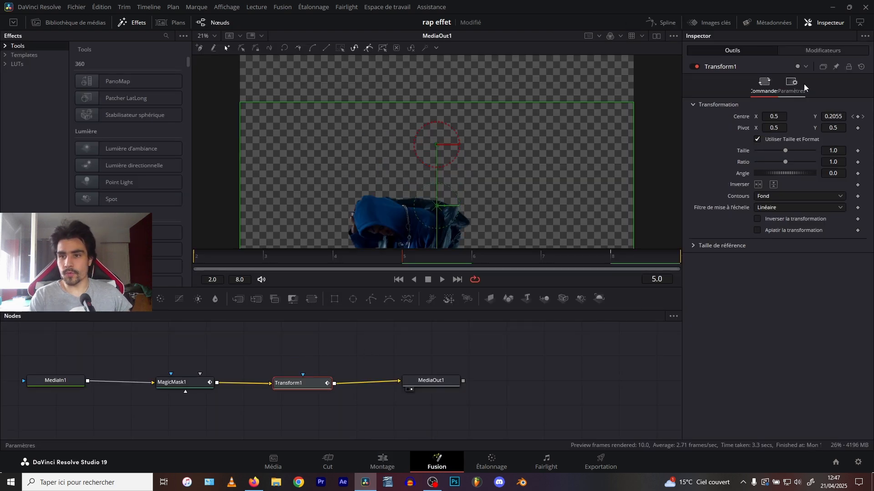
Enable motion blur on the Transform1 node
left_click(241, 368)
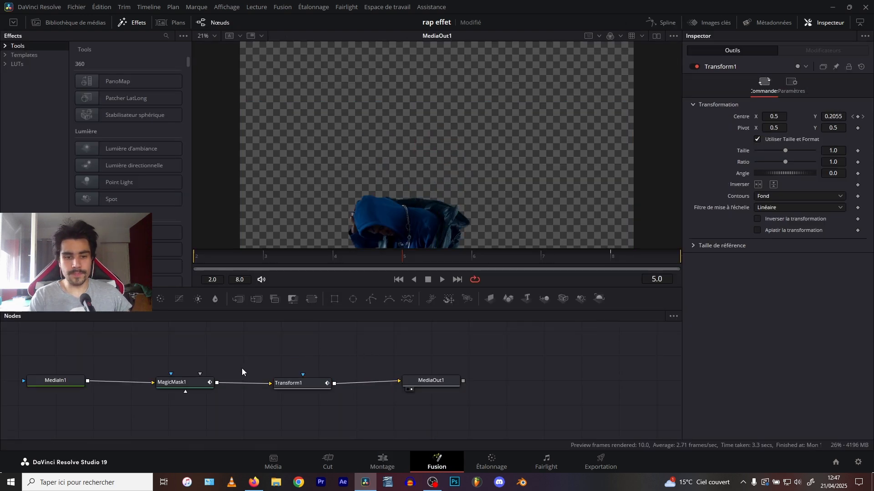
left_click(300, 383)
left_click(790, 84)
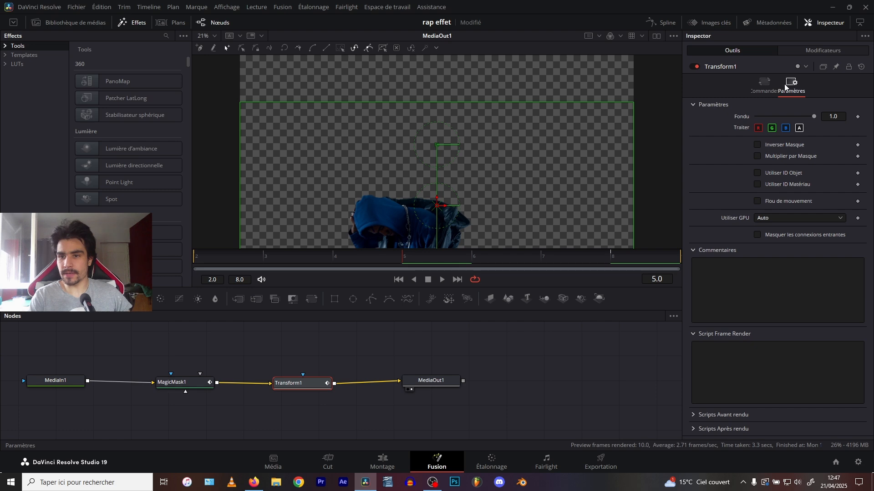
left_click(756, 201)
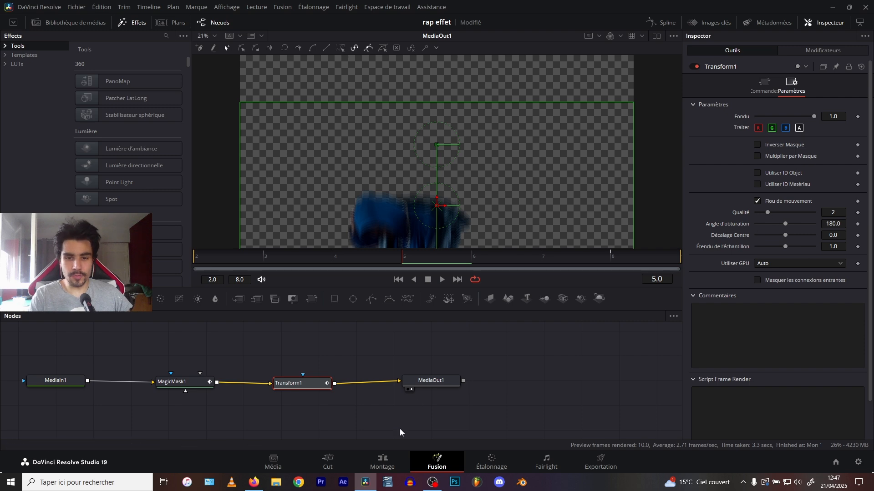
Check the motion-blurred cutout over the previous clip on the edit timeline, and return to its composition
left_click(383, 461)
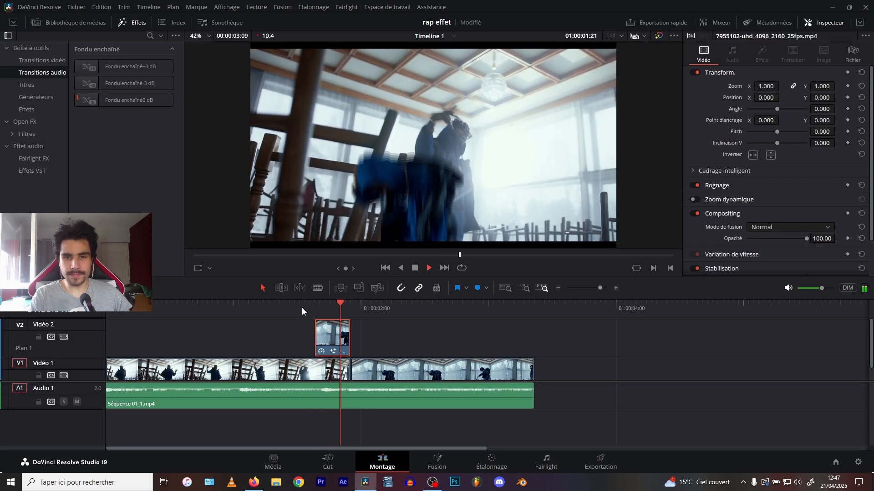
left_click_drag(302, 308, 324, 304)
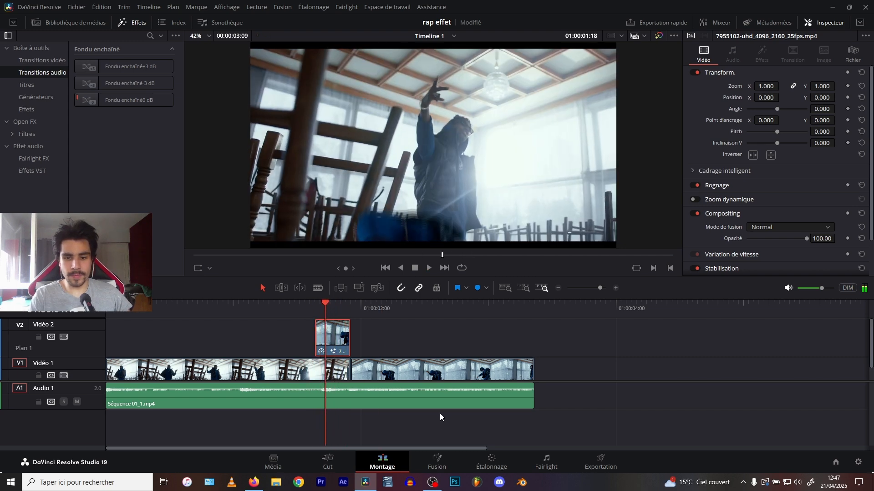
left_click(437, 461)
Set Transform1's motion blur to quality 3, shutter angle 218.3 and centre offset 0
left_click(779, 214)
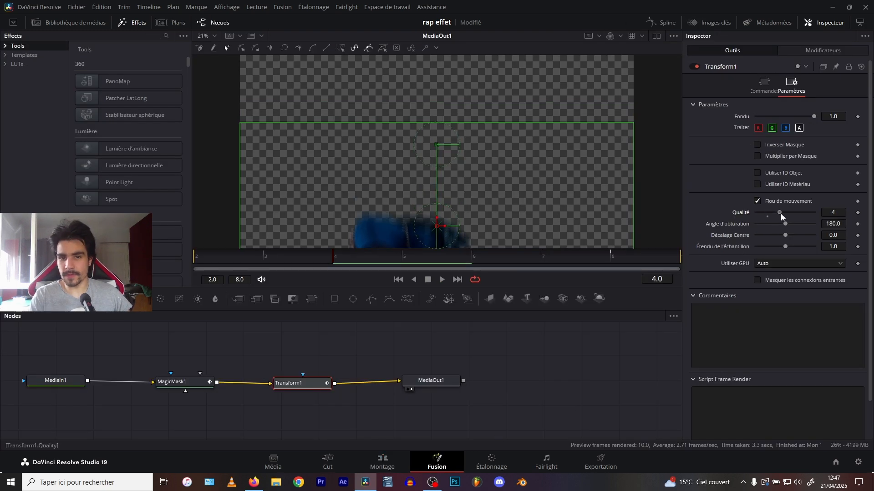
left_click(785, 234)
left_click_drag(785, 225, 795, 225)
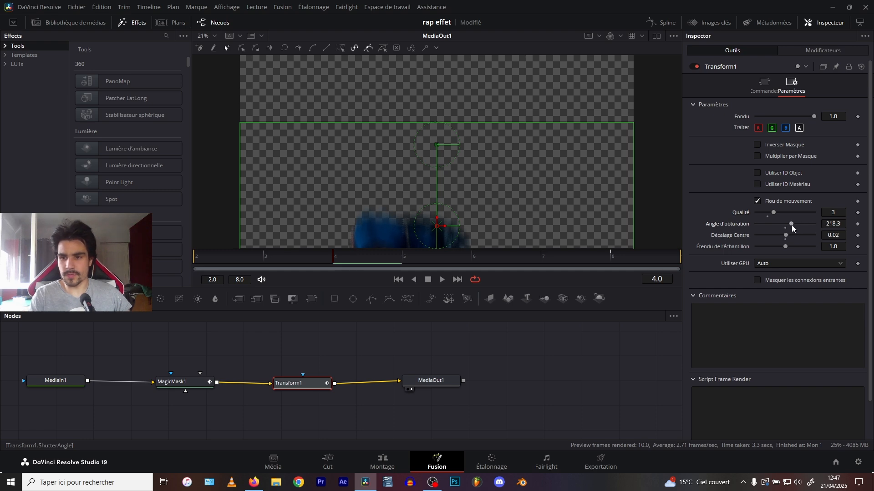
left_click(839, 235)
type("0")
key("Tab")
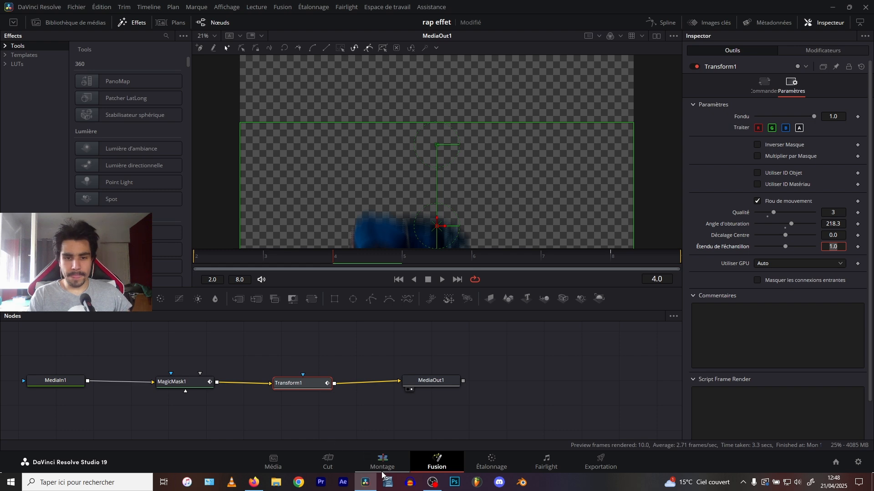
Check the adjusted motion blur on the edit timeline, and go back to the Fusion composition
left_click(381, 473)
mouse_move(325, 303)
left_mouse_down()
mouse_move(308, 304)
mouse_move(356, 302)
mouse_move(300, 301)
mouse_move(353, 302)
mouse_move(303, 302)
mouse_move(351, 303)
mouse_move(324, 304)
left_mouse_up()
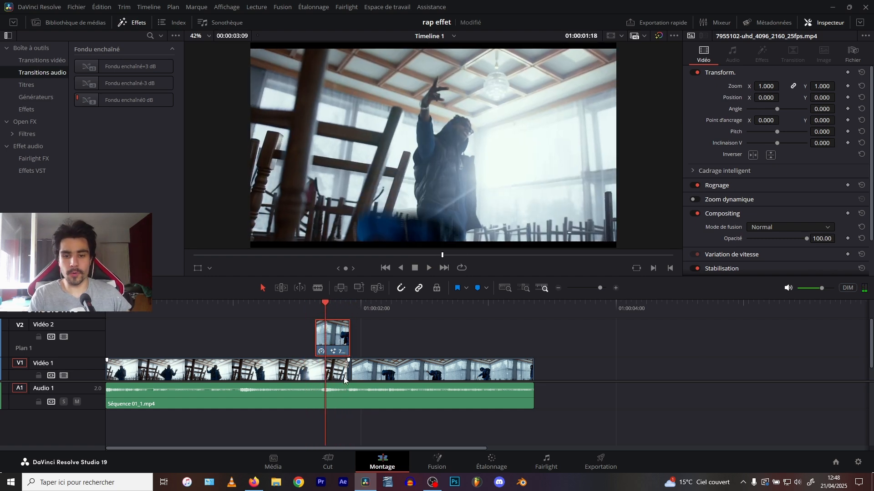
left_click(439, 467)
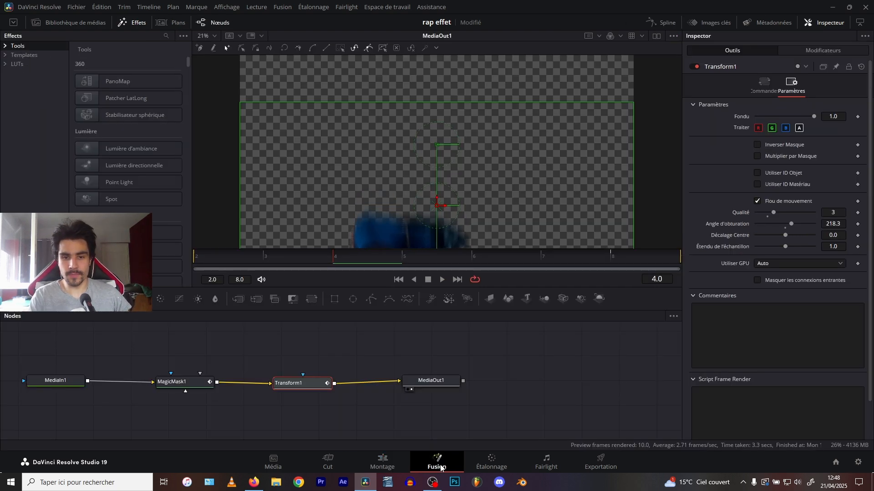
Show Transform1's Displacement curve in the Spline editor and flatten both of its keyframes for an eased motion
left_click(298, 373)
left_click(668, 22)
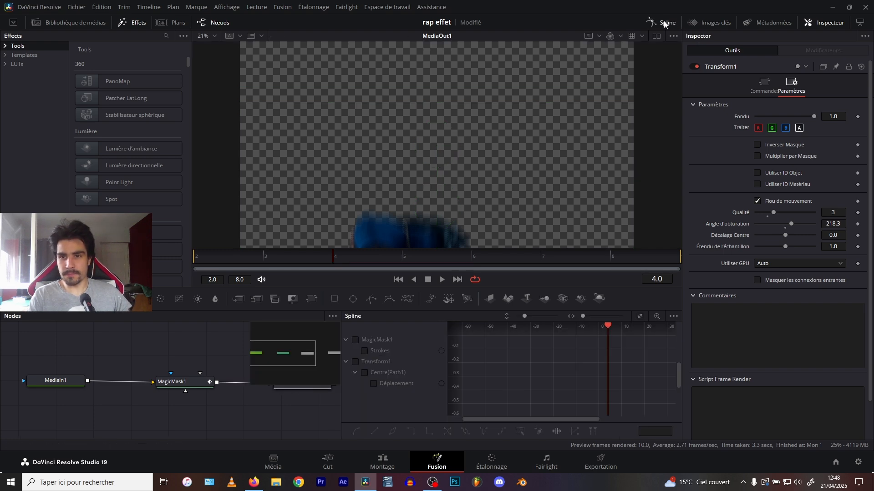
left_click(355, 362)
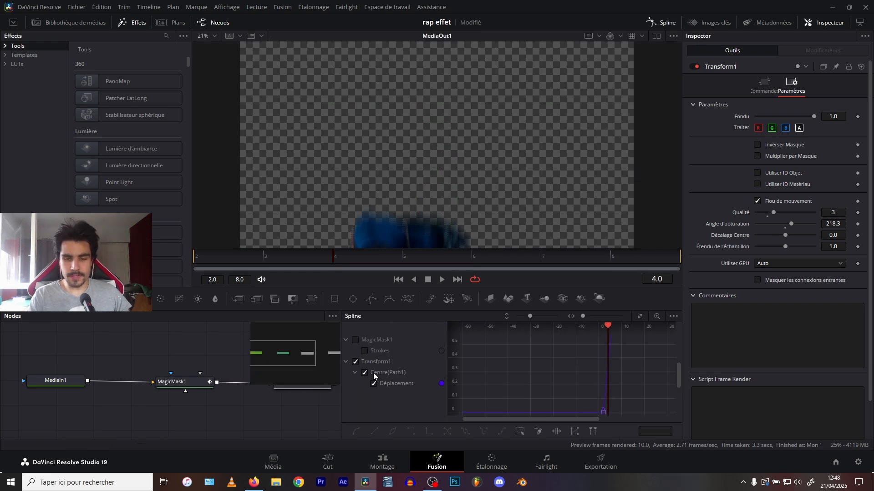
mouse_move(679, 375)
left_mouse_down()
mouse_move(683, 346)
mouse_move(686, 367)
left_mouse_up()
left_click_drag(530, 316, 519, 316)
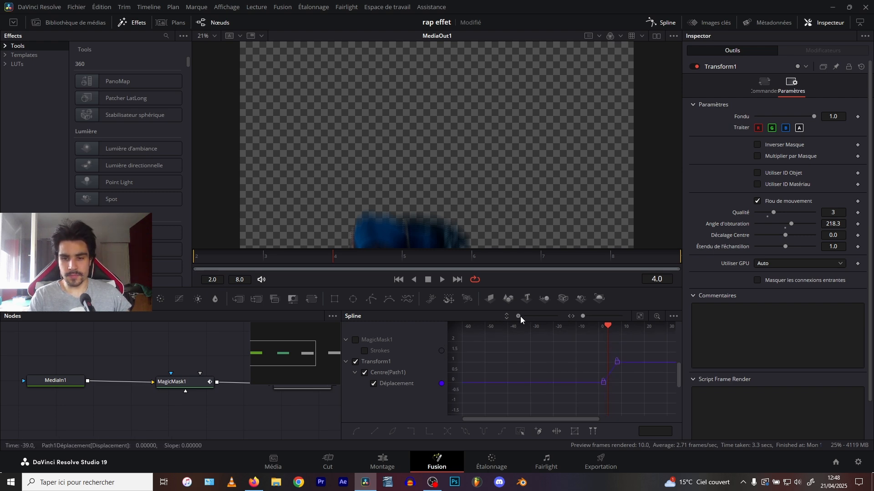
left_click_drag(587, 381, 587, 382)
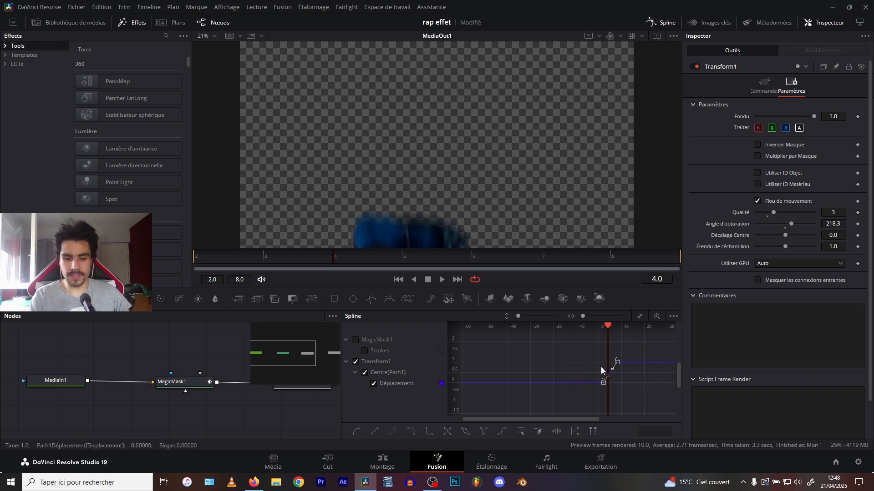
key("f")
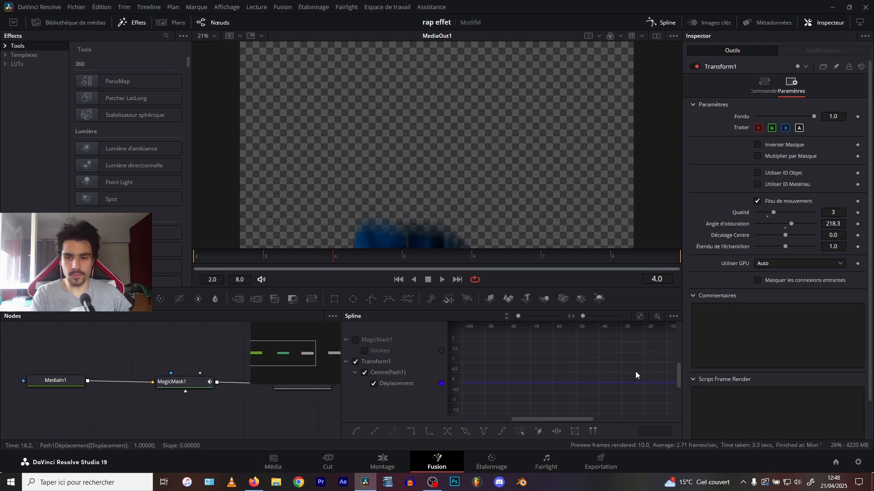
Steepen the outgoing handle of the Displacement curve's first keyframe so the cutout rises quickly at the start
left_click_drag(561, 417, 613, 414)
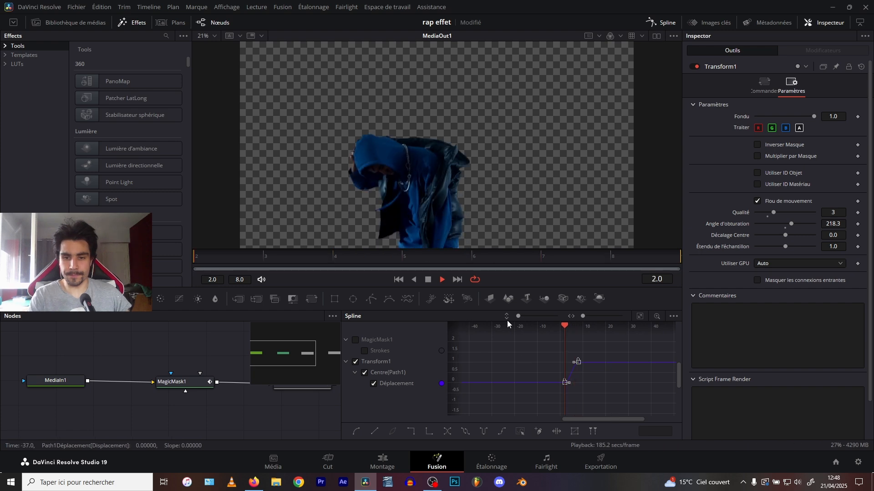
left_click_drag(528, 317, 517, 317)
left_click_drag(585, 316, 593, 317)
left_click(576, 387)
left_click(545, 385)
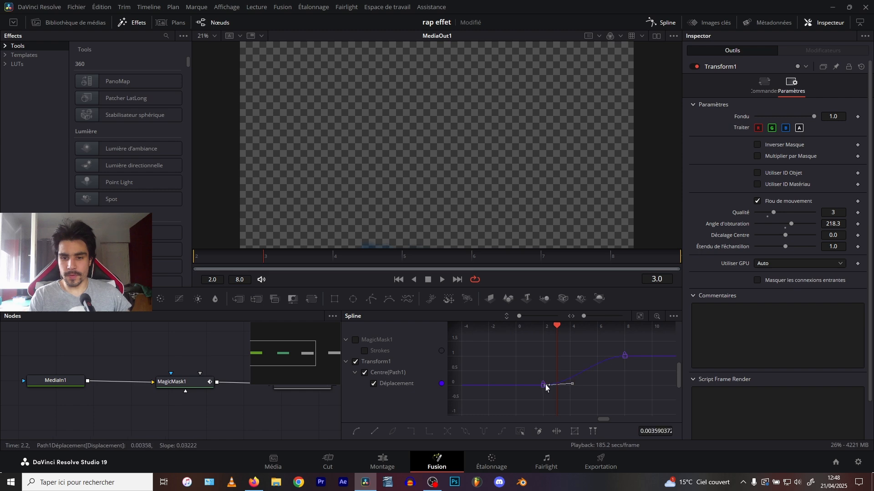
left_click_drag(571, 385, 560, 368)
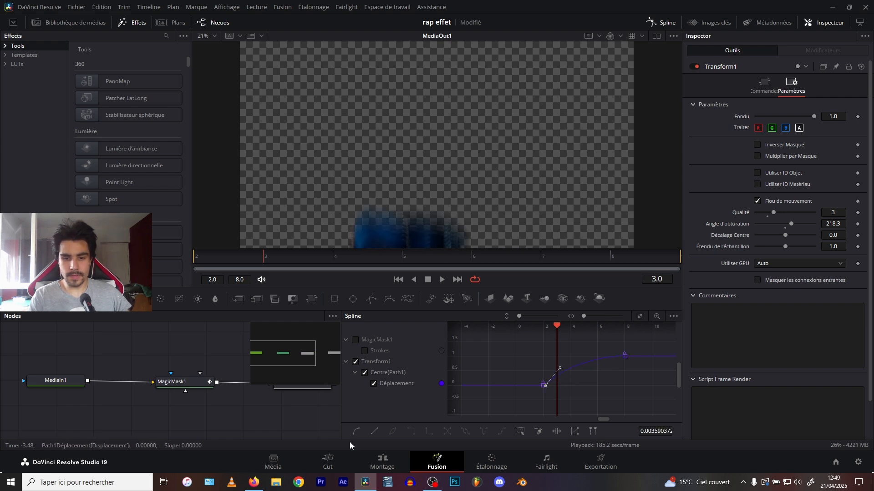
Review the finished transition on the edit timeline, from the end of the previous clip into the next one
left_click(382, 463)
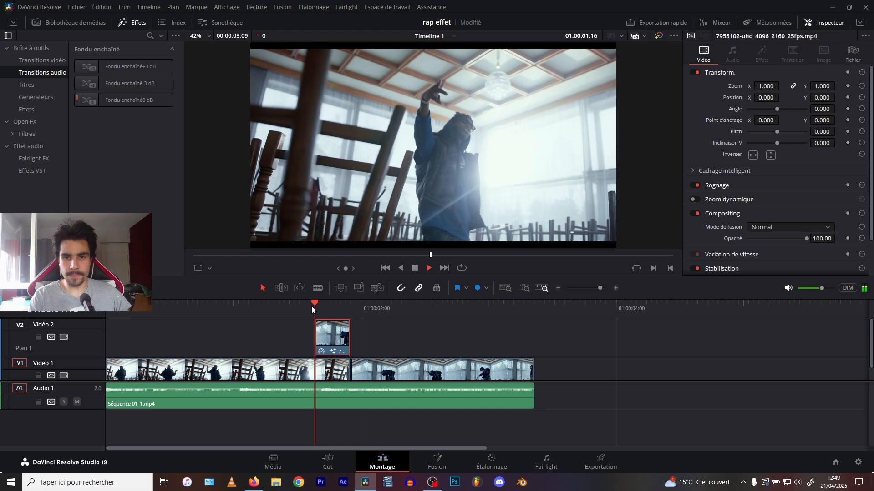
left_click(311, 307)
left_click_drag(312, 307, 365, 300)
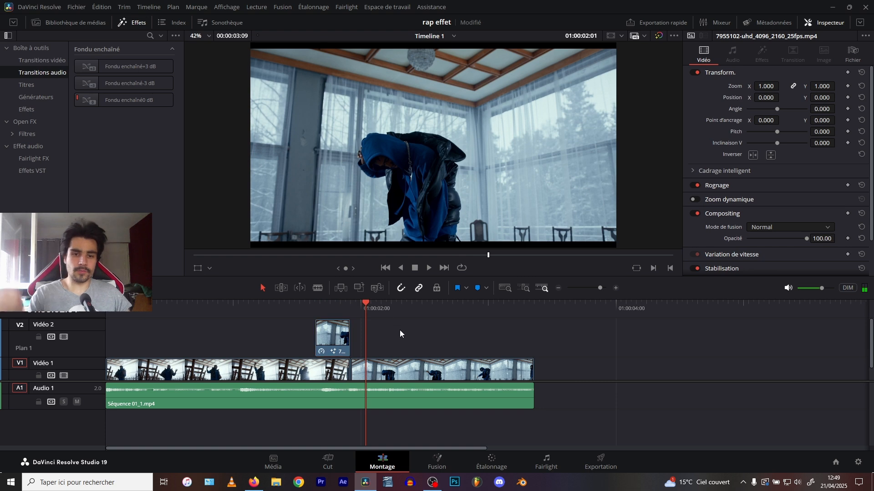
left_click(400, 331)
left_click(274, 306)
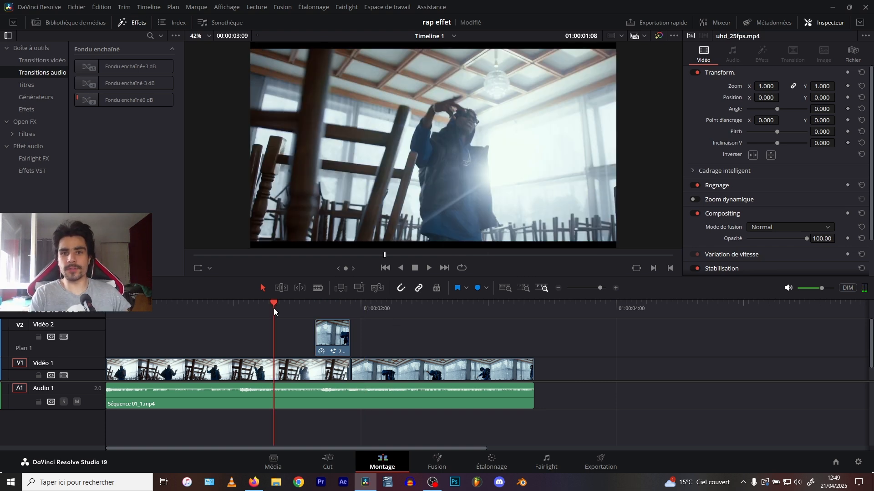